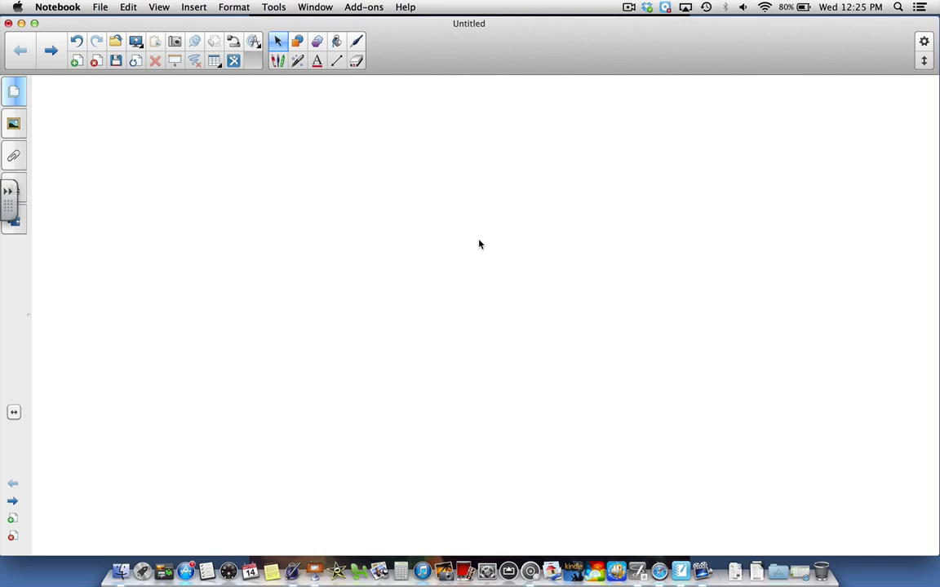
Handwrite "This is a test." across the page with the Text Pen to convert it into typed text.
click(278, 62)
click(394, 67)
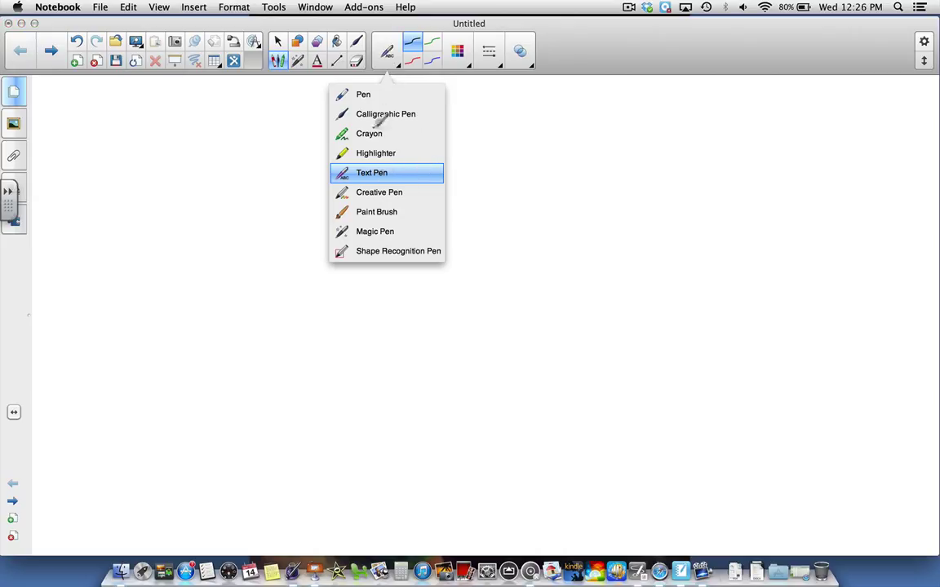
click(371, 69)
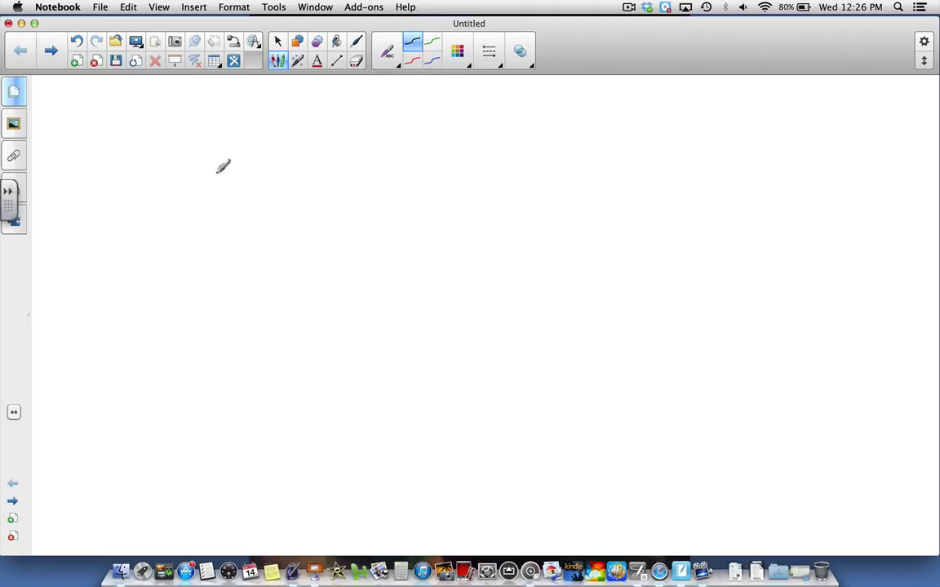
drag(222, 167, 222, 260)
mouse_move(196, 164)
mouse_down()
mouse_move(250, 164)
mouse_move(249, 248)
mouse_up()
mouse_move(249, 211)
mouse_down()
mouse_move(269, 246)
mouse_move(300, 235)
mouse_move(289, 249)
mouse_up()
click(282, 214)
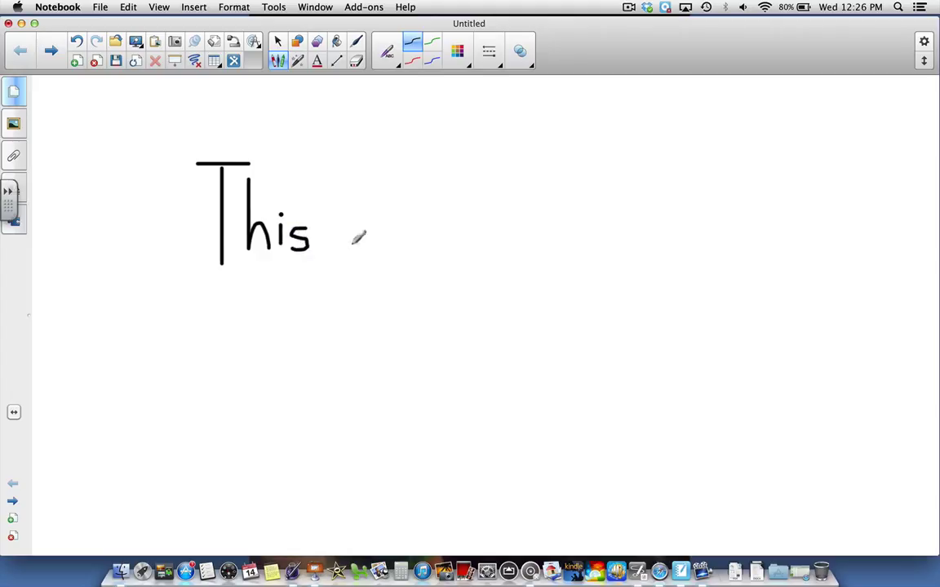
mouse_move(372, 232)
mouse_down()
mouse_move(372, 249)
mouse_move(390, 235)
mouse_move(392, 254)
mouse_up()
click(372, 222)
mouse_move(477, 239)
mouse_down()
mouse_move(472, 255)
mouse_move(482, 238)
mouse_move(488, 262)
mouse_up()
mouse_move(552, 186)
mouse_down()
mouse_move(564, 263)
mouse_move(576, 242)
mouse_move(622, 269)
mouse_up()
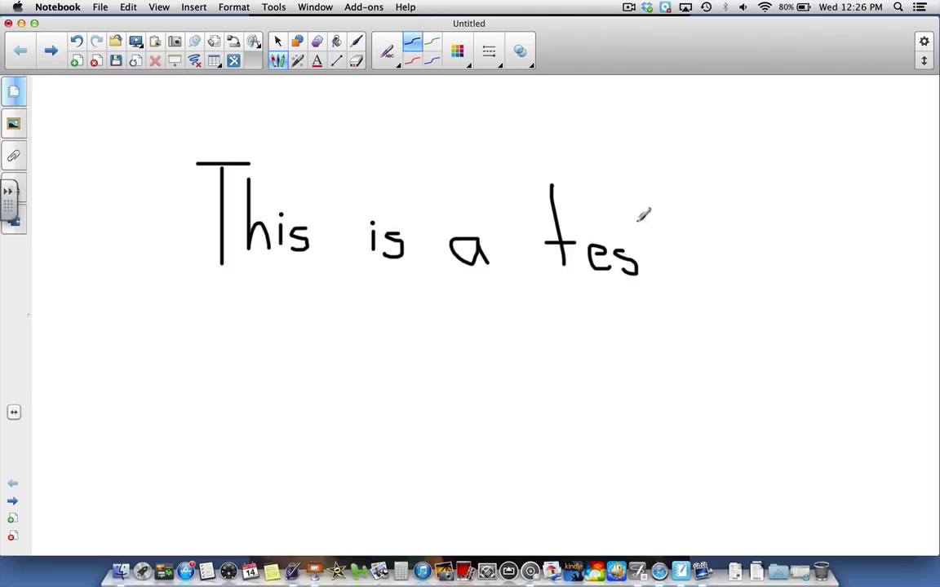
drag(642, 210, 651, 276)
drag(634, 239, 660, 238)
click(665, 272)
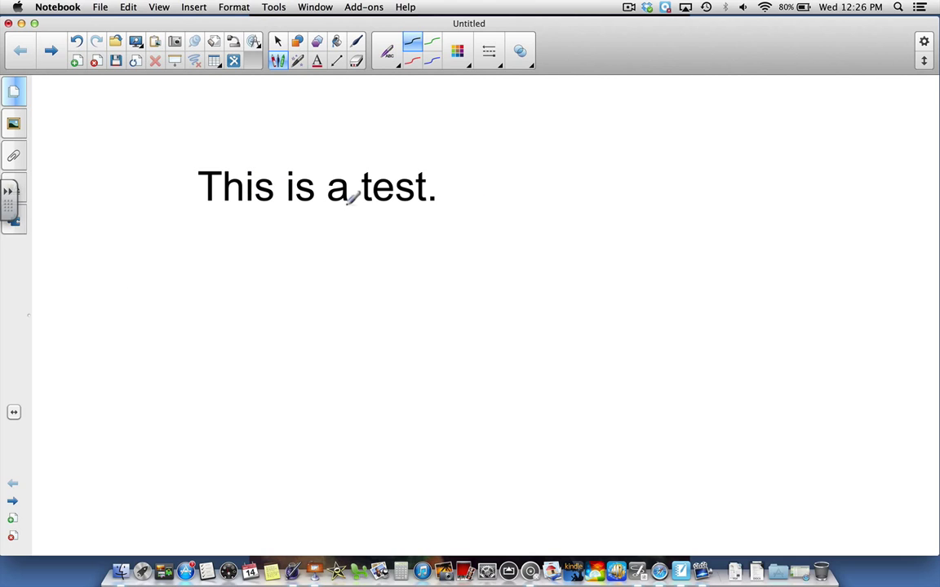
click(394, 57)
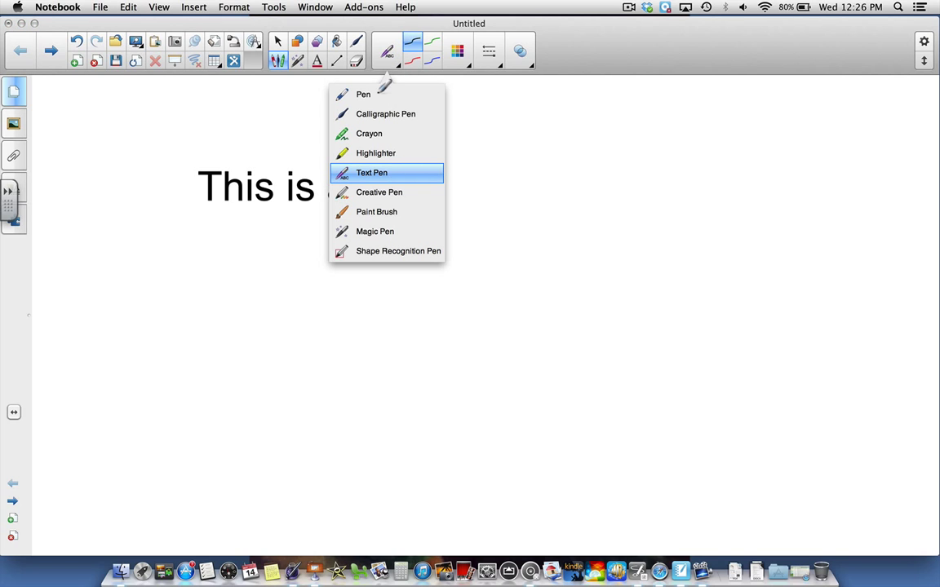
click(380, 73)
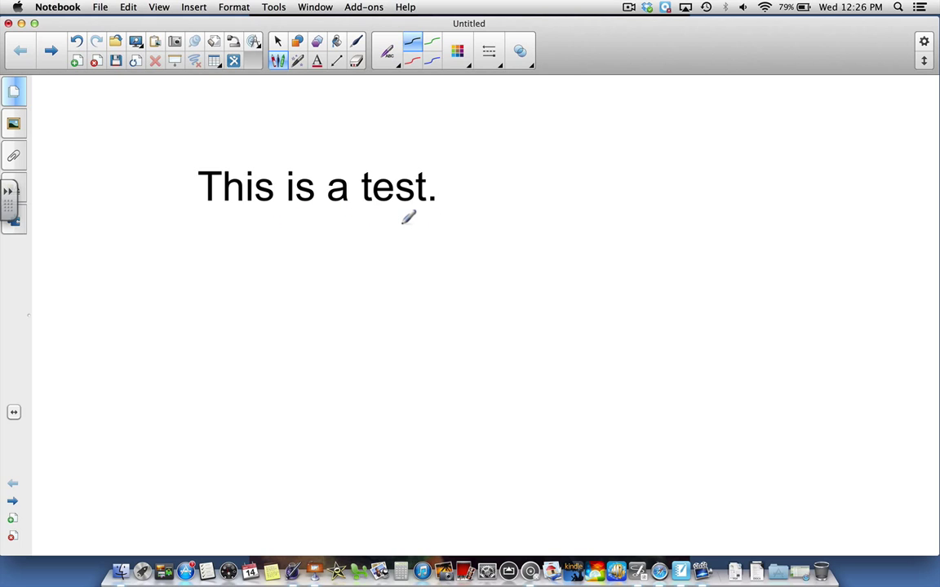
click(391, 54)
click(390, 51)
Circle the word "This" with the Text Pen and replace it with the handwritten word "The".
mouse_move(268, 161)
mouse_down()
mouse_move(235, 160)
mouse_move(183, 200)
mouse_move(241, 218)
mouse_move(273, 195)
mouse_move(277, 159)
mouse_move(260, 159)
mouse_up()
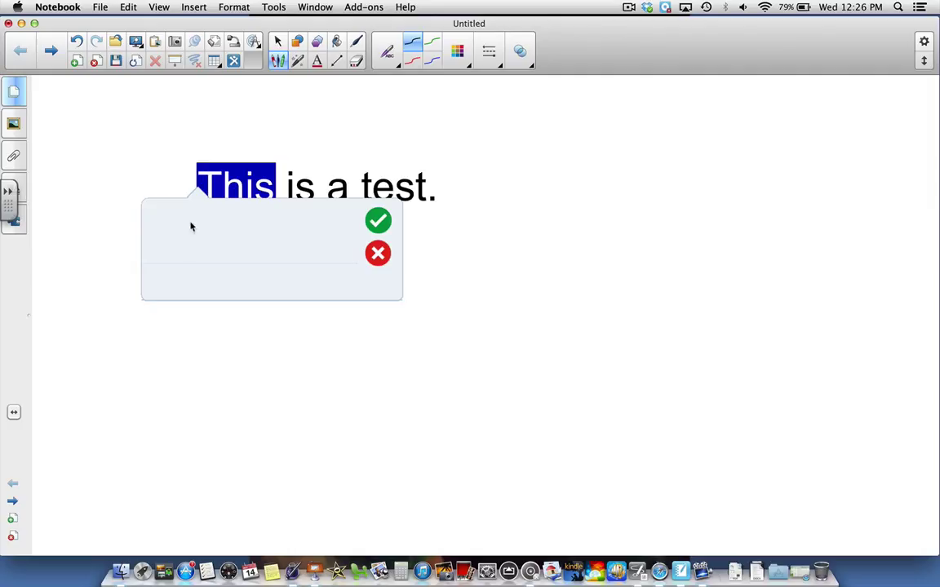
mouse_move(190, 218)
mouse_down()
mouse_move(190, 261)
mouse_move(179, 232)
mouse_move(209, 217)
mouse_move(207, 259)
mouse_move(254, 257)
mouse_up()
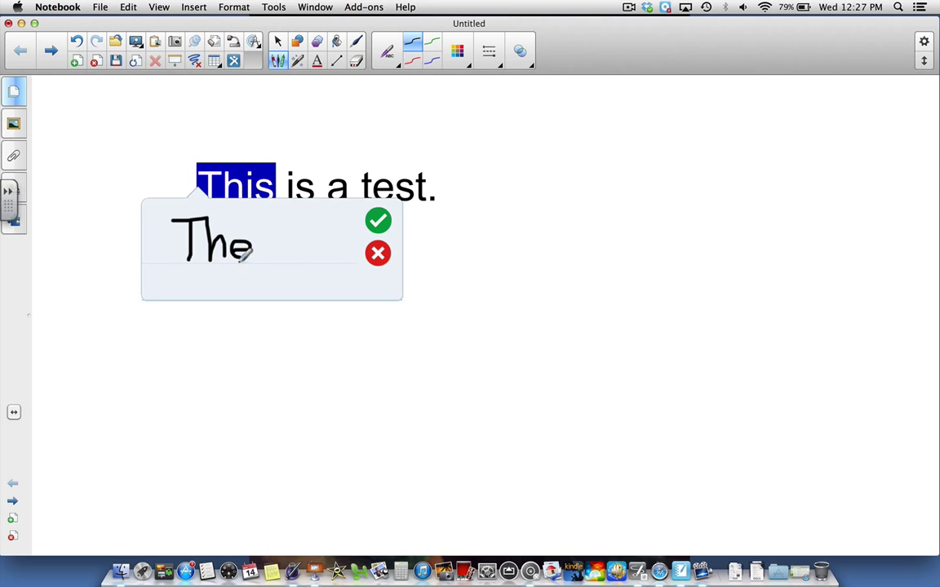
click(385, 217)
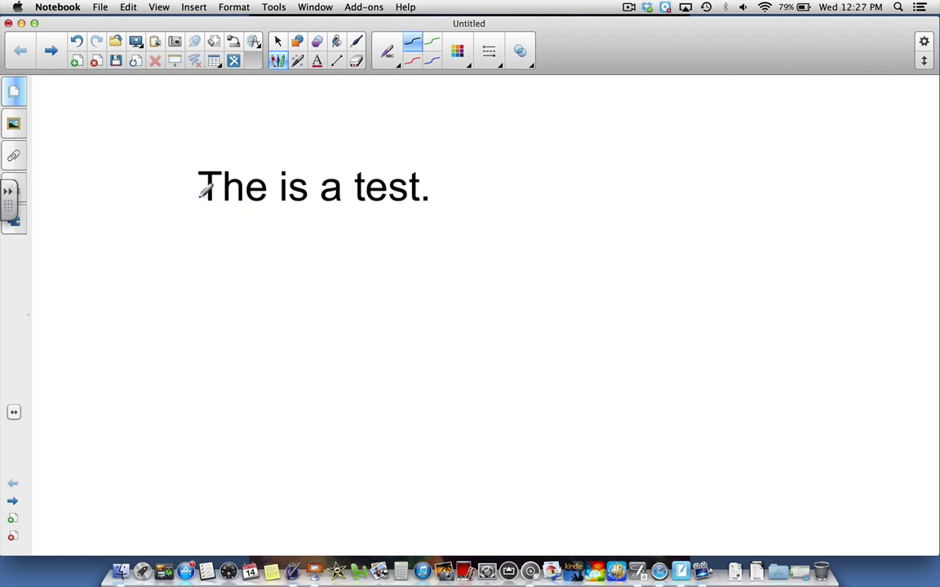
Circle the word "The" and replace it with handwritten "This", accepting the suggestion "This".
mouse_move(260, 167)
mouse_down()
mouse_move(214, 162)
mouse_move(212, 220)
mouse_move(275, 184)
mouse_move(262, 159)
mouse_up()
drag(181, 226, 180, 261)
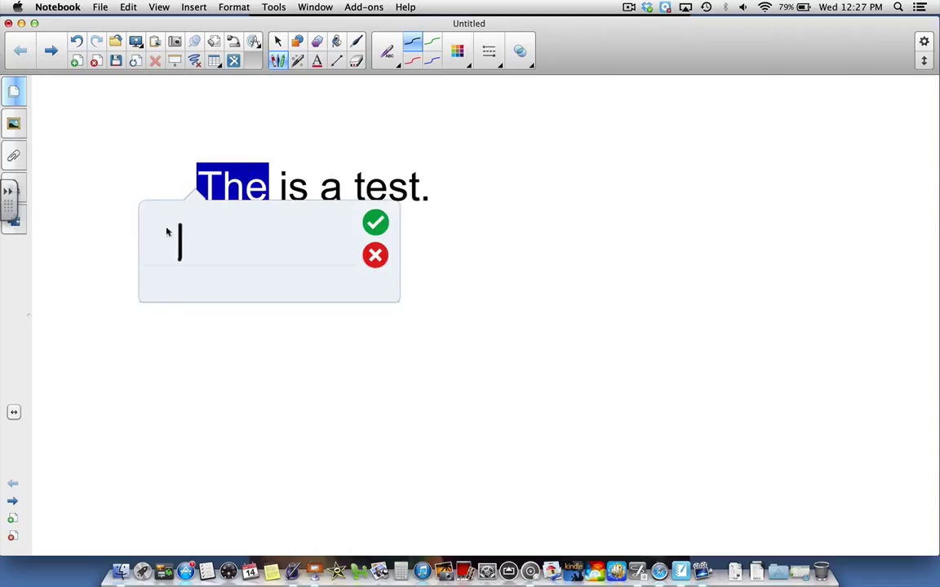
mouse_move(197, 221)
mouse_down()
mouse_move(197, 260)
mouse_move(208, 245)
mouse_move(217, 259)
mouse_move(243, 256)
mouse_move(236, 264)
mouse_up()
click(229, 234)
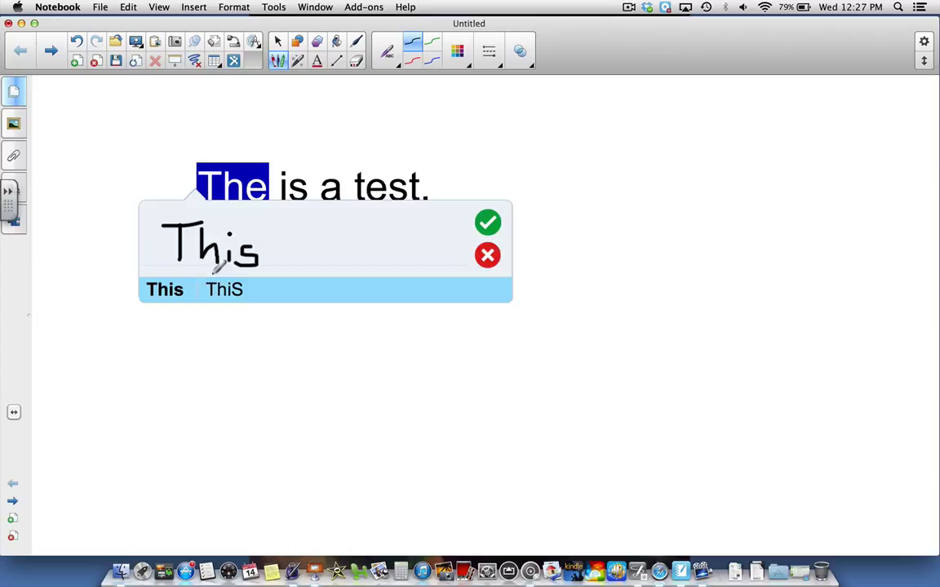
click(184, 293)
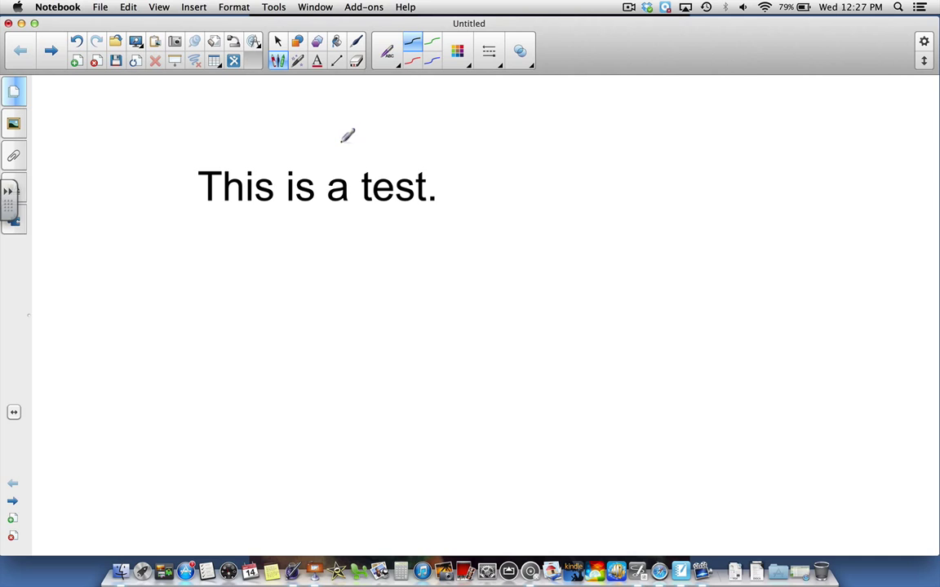
click(387, 51)
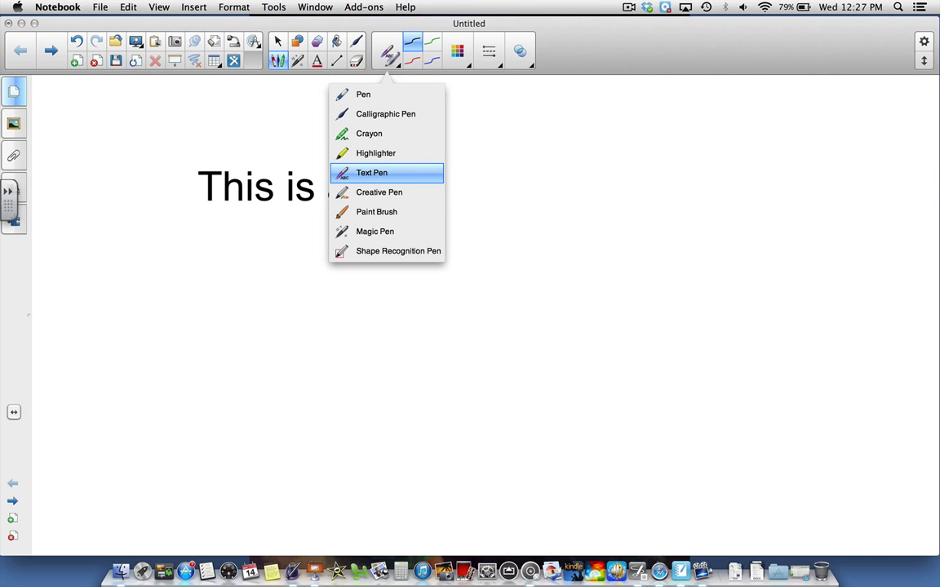
click(401, 175)
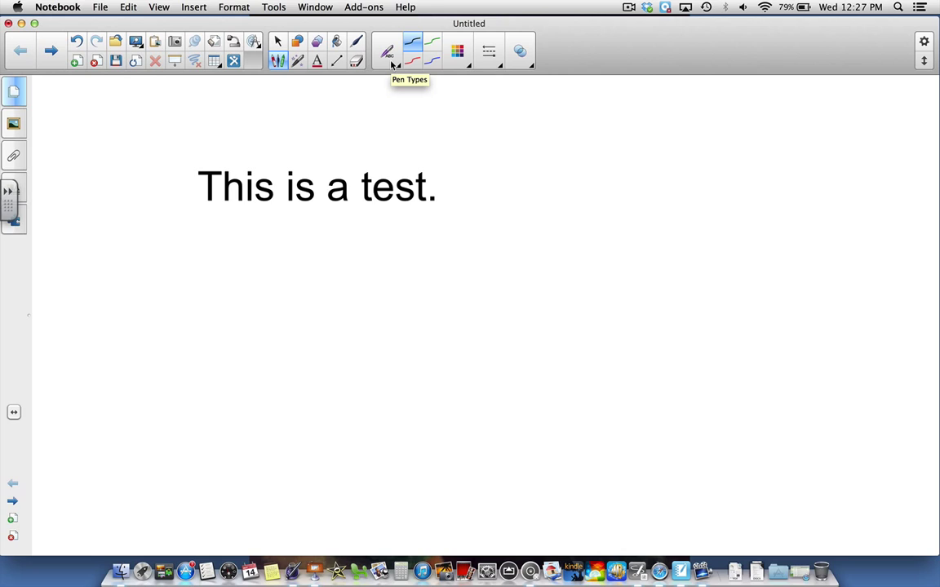
Strike out the word "This" and undo the deletion, and do the same for the word "test".
drag(177, 187, 279, 187)
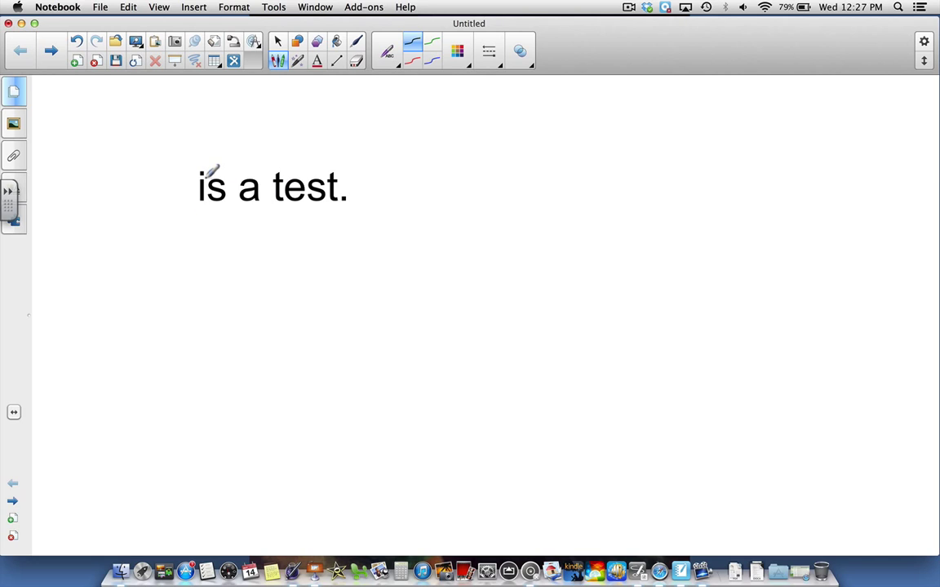
click(77, 46)
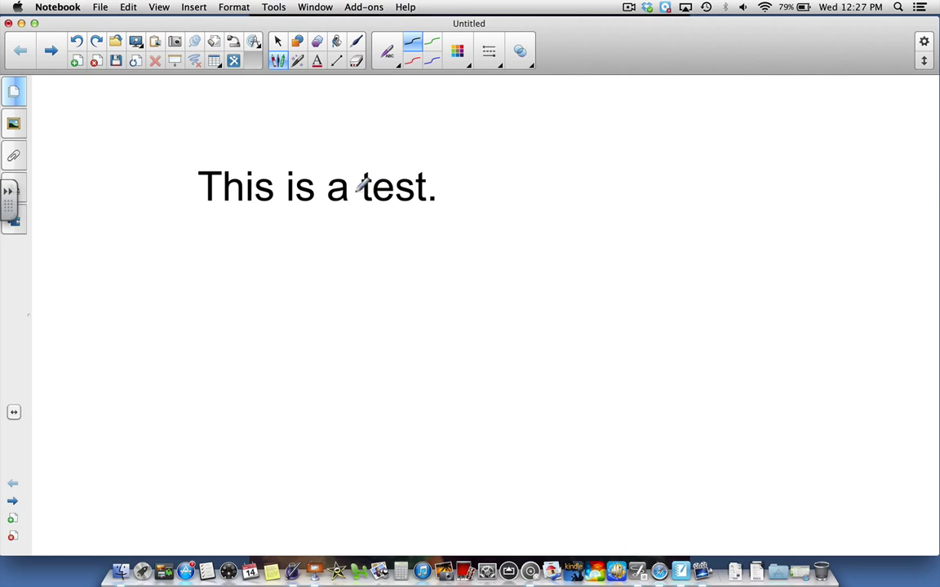
drag(361, 189, 426, 190)
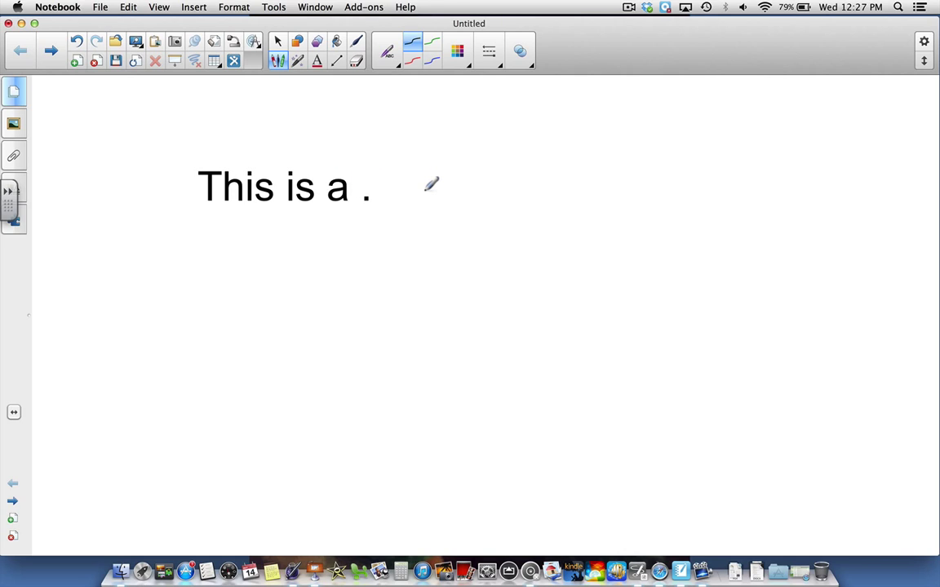
click(78, 46)
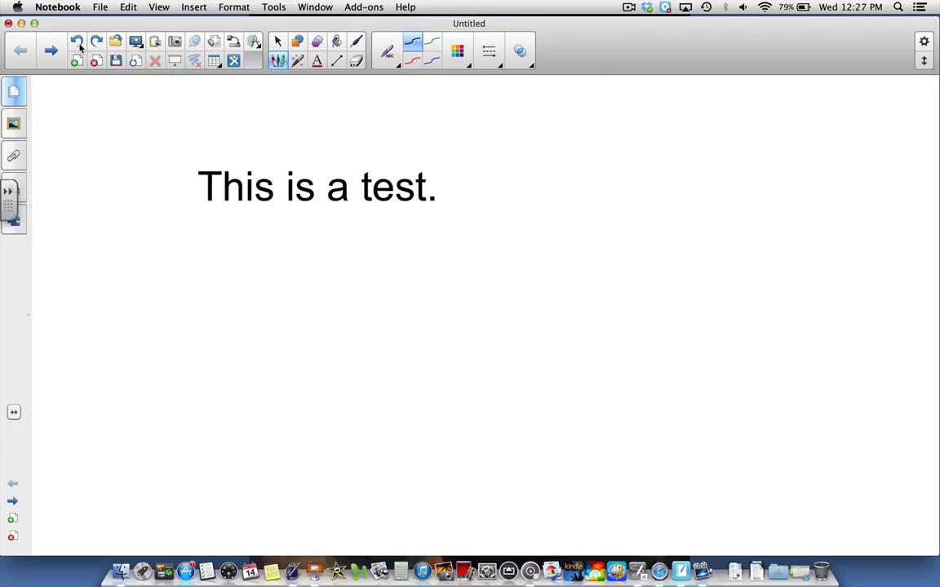
click(398, 53)
click(398, 52)
click(398, 52)
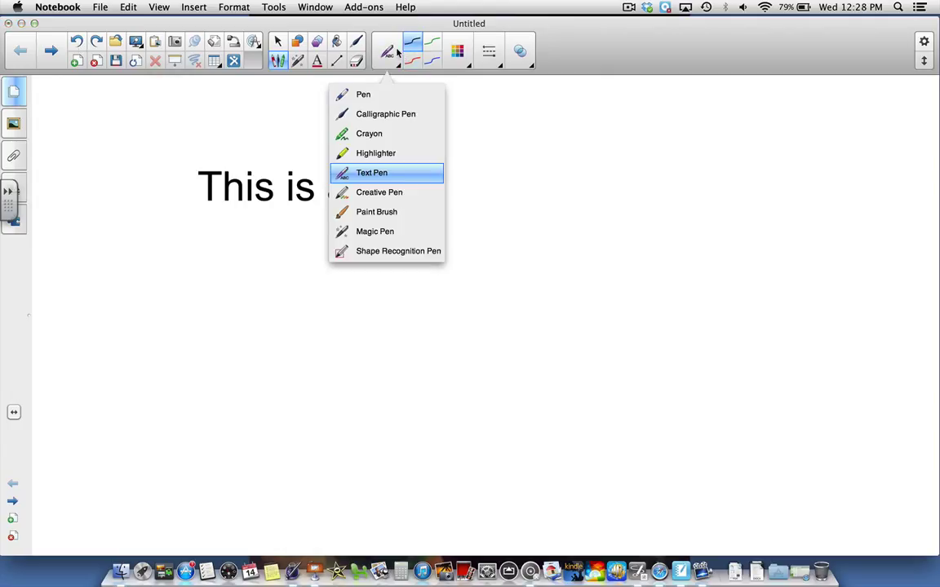
click(276, 175)
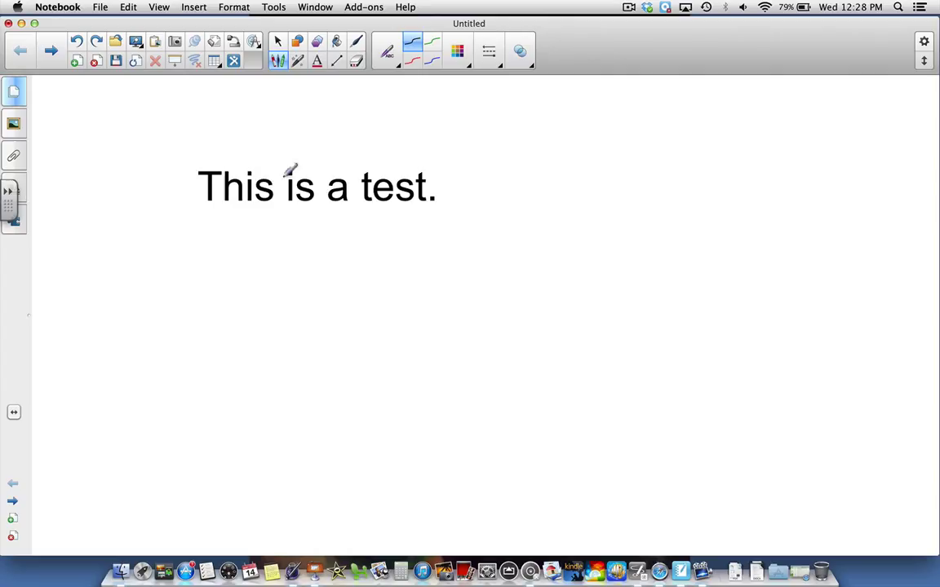
Draw a caret after "This" to insert the handwritten word "test", and add a space before it with a vertical stroke.
drag(272, 172, 286, 173)
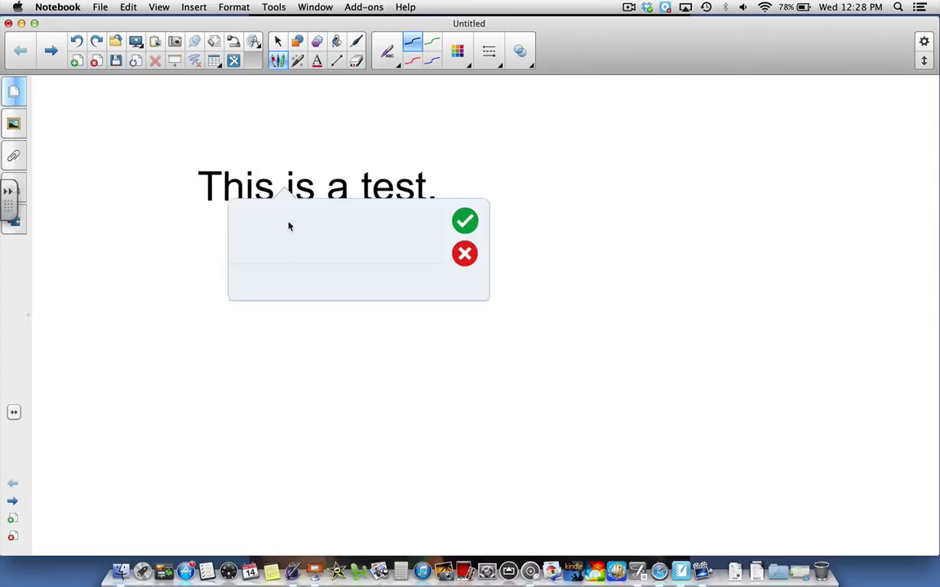
mouse_move(288, 216)
mouse_down()
mouse_move(289, 259)
mouse_move(298, 239)
mouse_move(328, 255)
mouse_move(337, 246)
mouse_move(330, 259)
mouse_up()
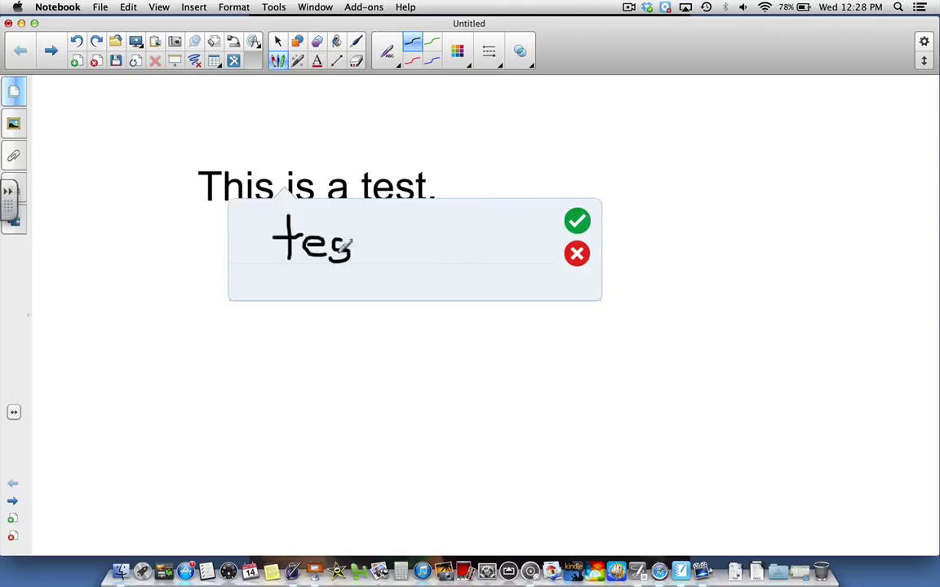
mouse_move(357, 218)
mouse_down()
mouse_move(358, 259)
mouse_move(377, 236)
mouse_up()
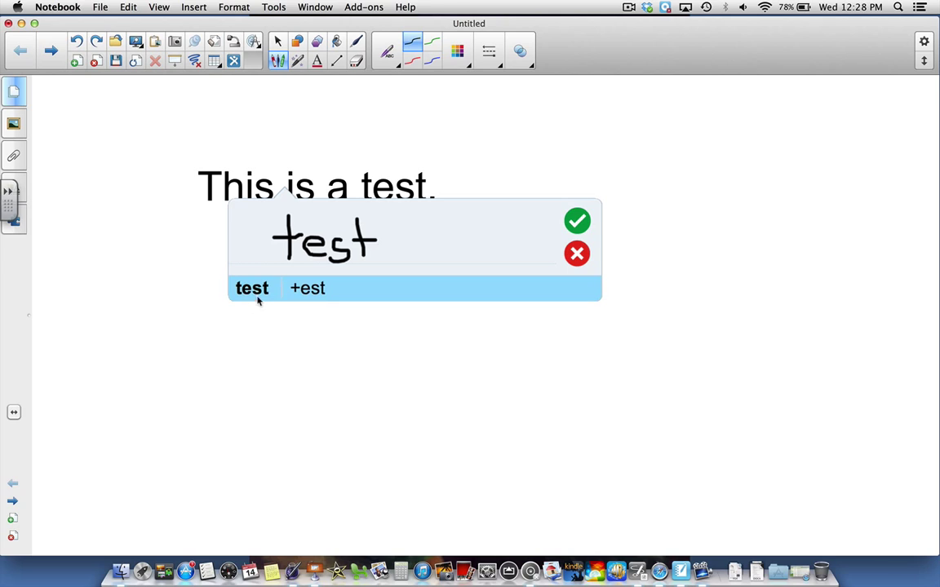
click(252, 288)
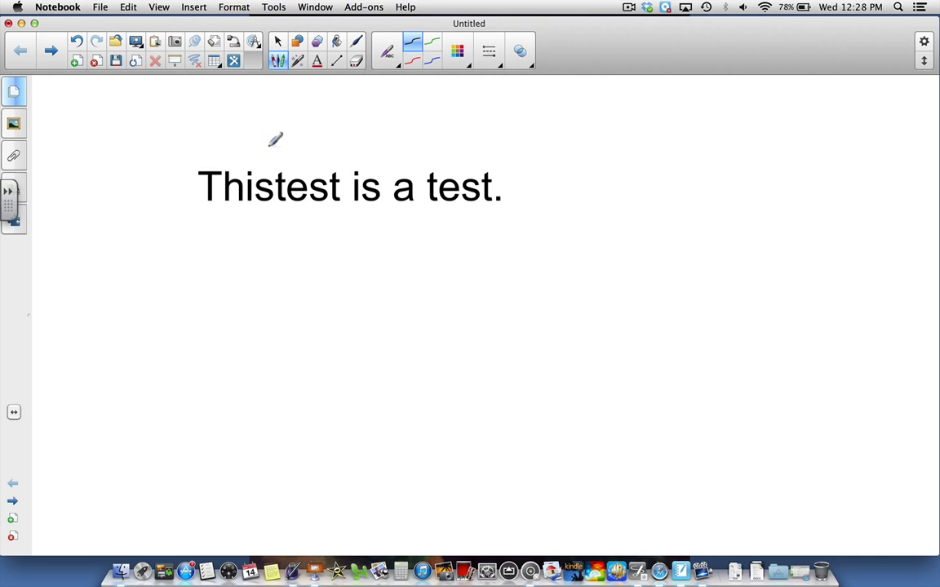
drag(270, 144, 270, 243)
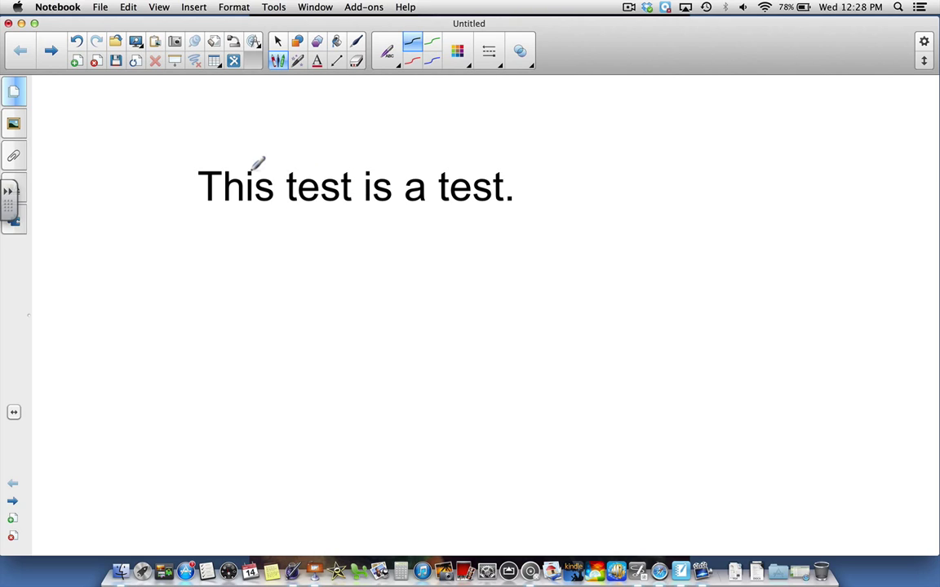
Circle the word "This" to start replacing it, cancel the replacement, and strike the word out to delete it.
mouse_move(258, 163)
mouse_down()
mouse_move(189, 165)
mouse_move(235, 227)
mouse_move(279, 188)
mouse_move(262, 162)
mouse_up()
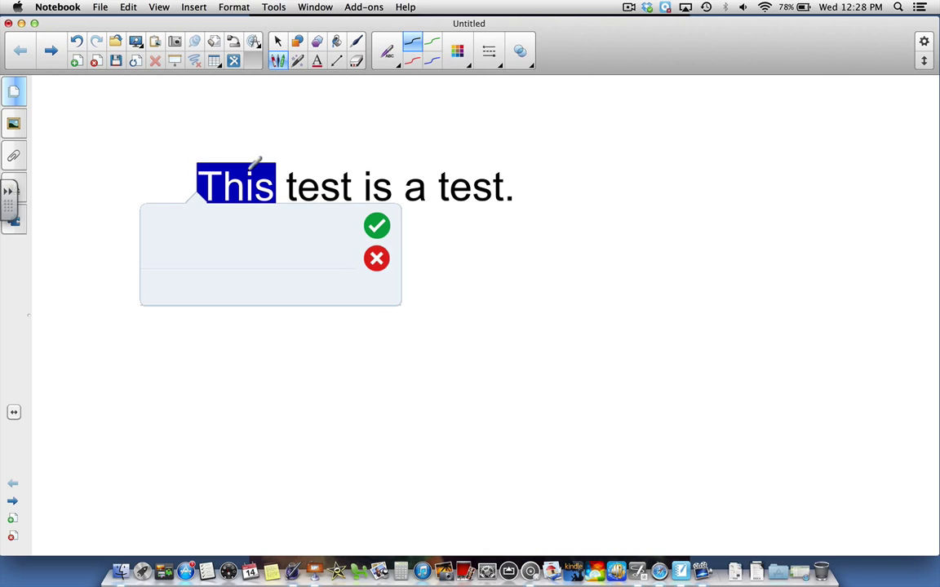
click(377, 258)
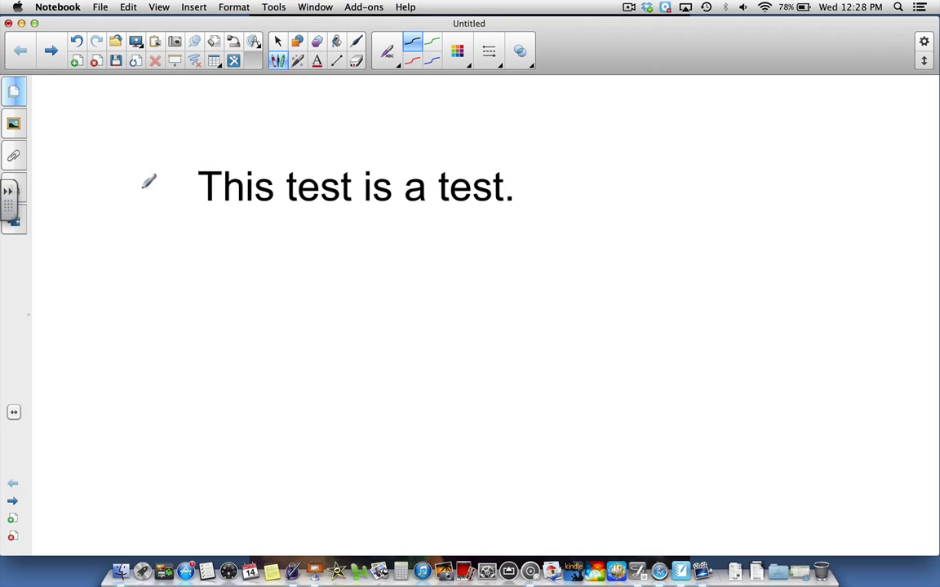
drag(147, 183, 281, 190)
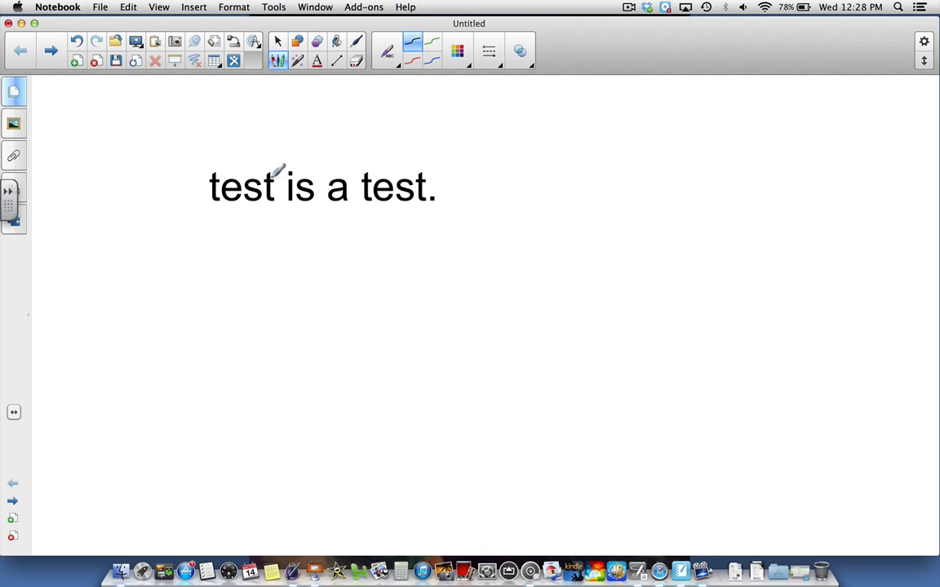
Start and cancel a caret insertion before "is", and split the last word into "te st" with a vertical stroke.
drag(278, 186, 291, 186)
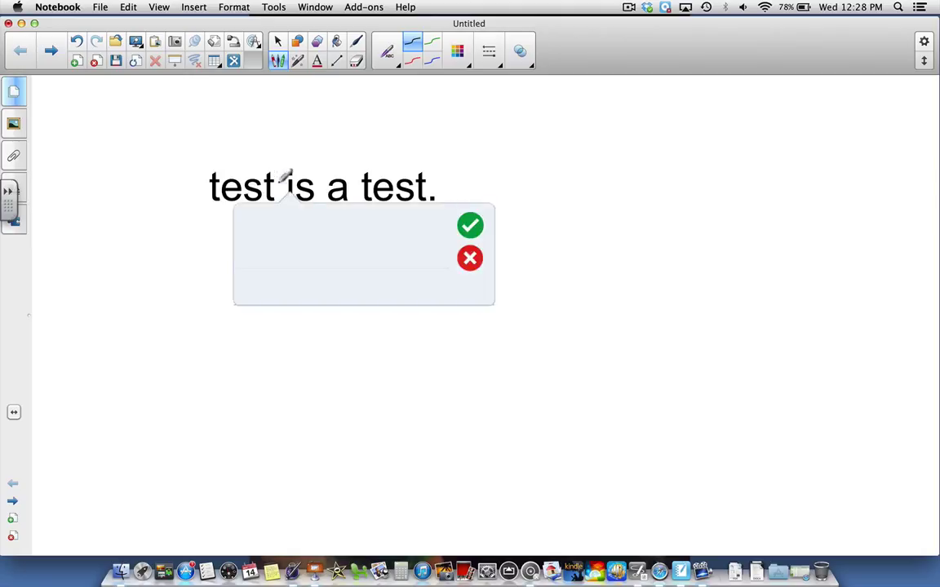
click(469, 258)
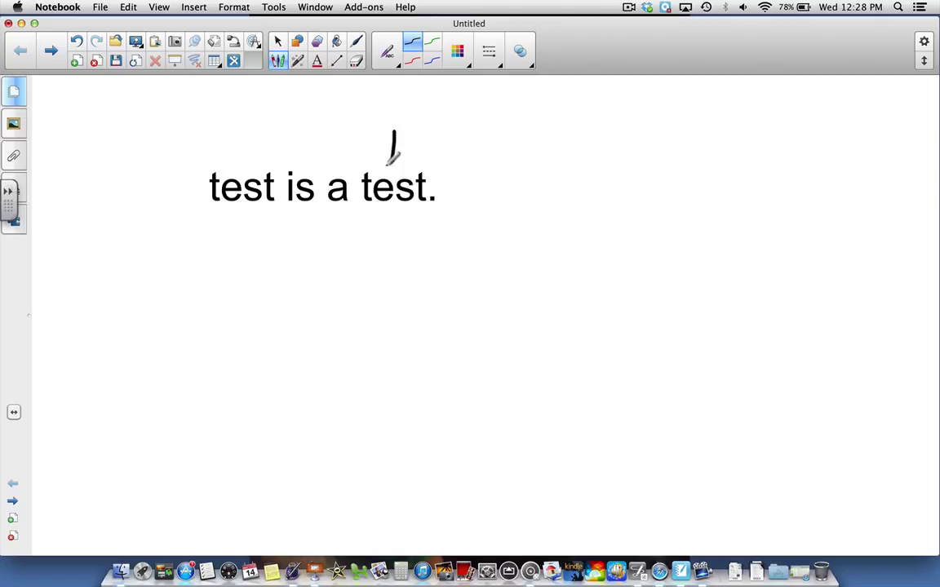
drag(389, 163, 381, 248)
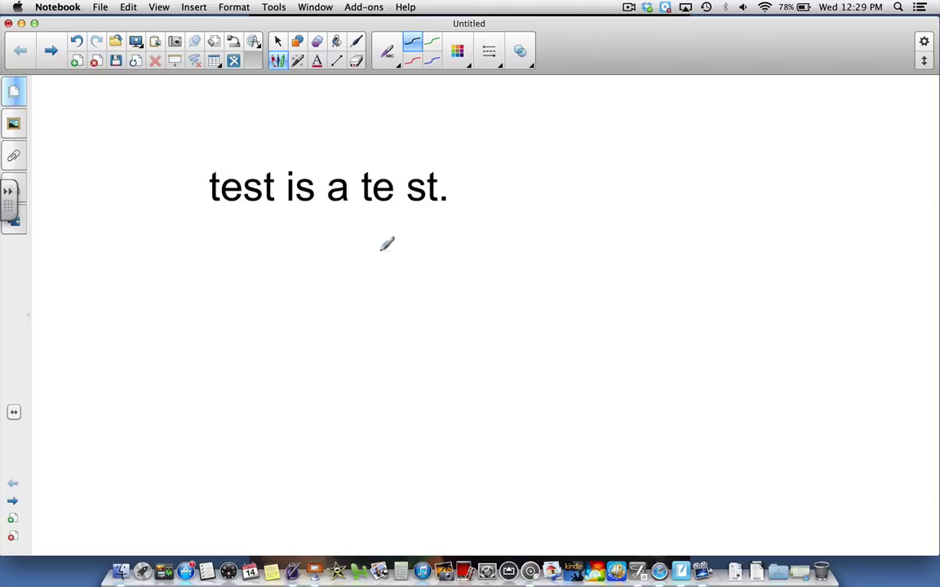
click(382, 48)
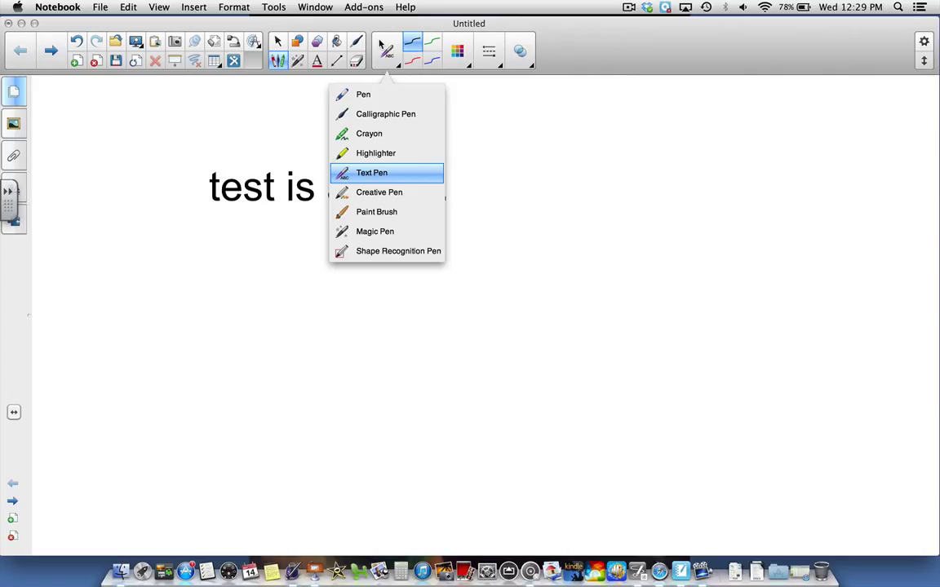
click(380, 44)
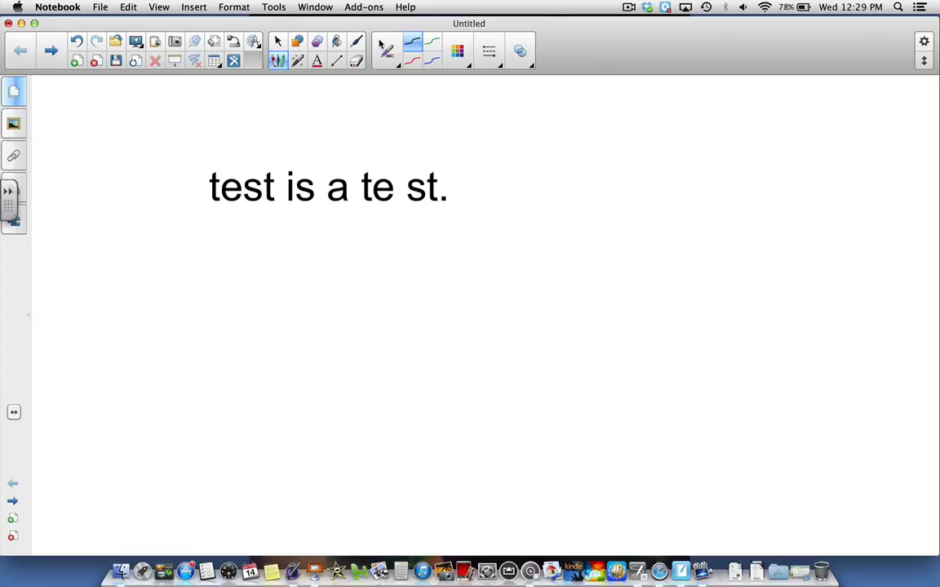